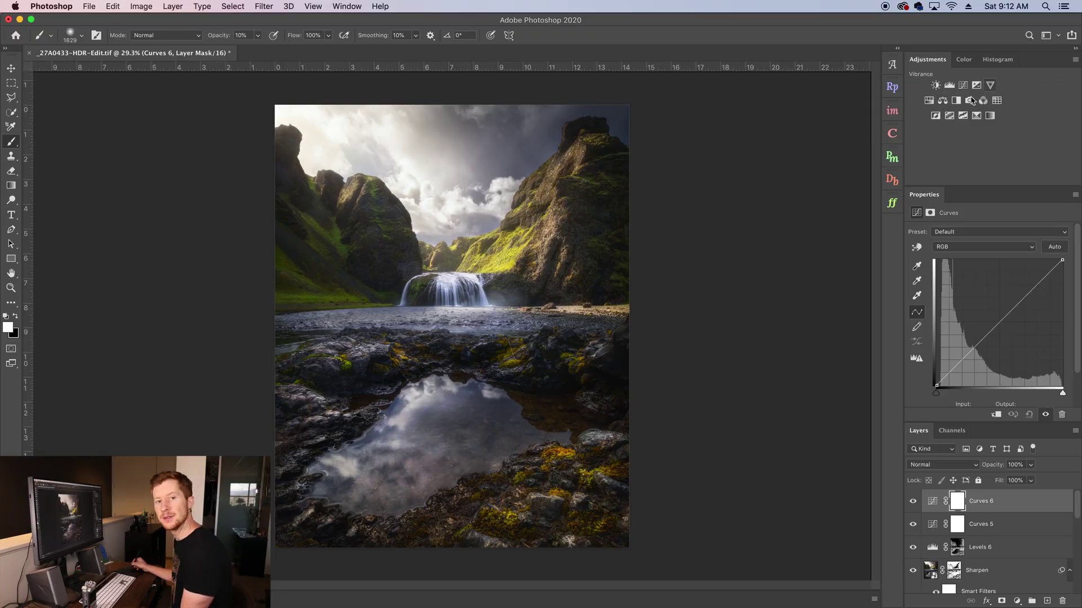
Show the Brushes panel from the Window menu, float it, then dock it into the Histogram tab group
{"action": "left_click", "coordinate": [347, 7]}
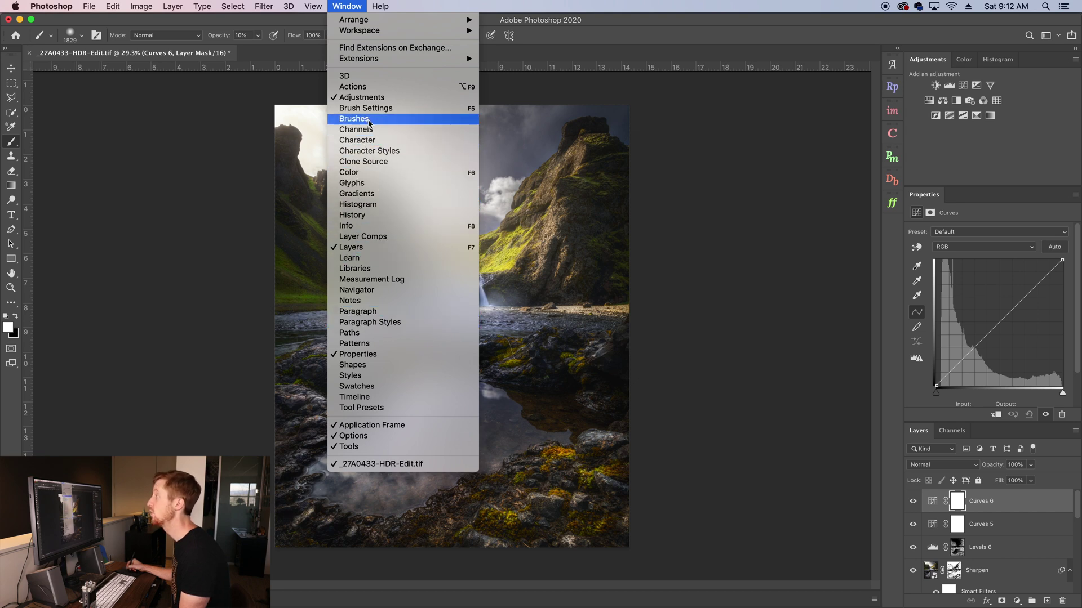
{"action": "left_click", "coordinate": [376, 120]}
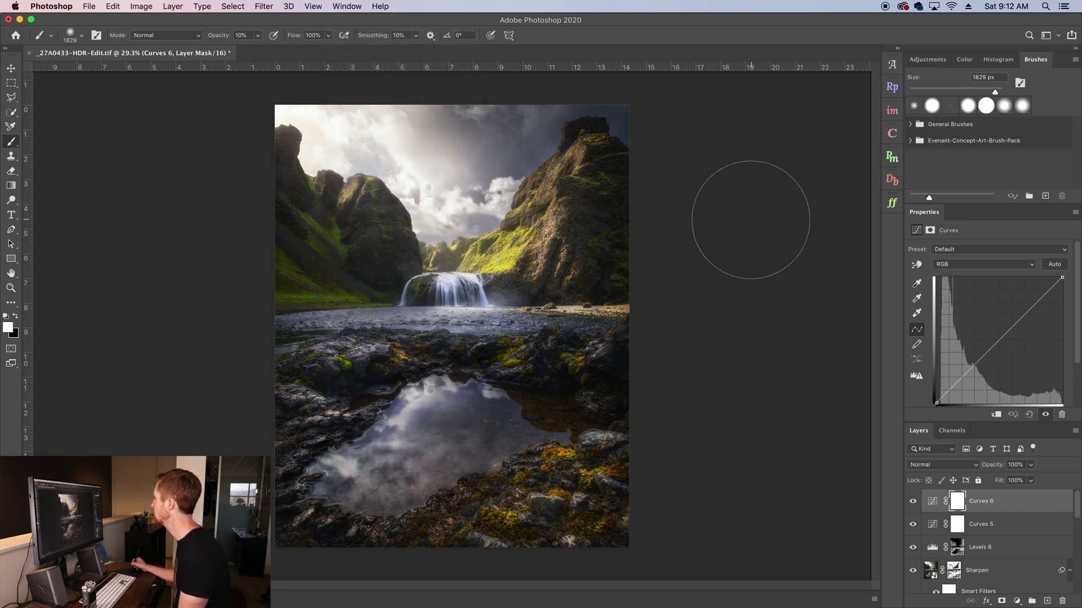
{"action": "left_click_drag", "start_coordinate": [1035, 60], "coordinate": [622, 201]}
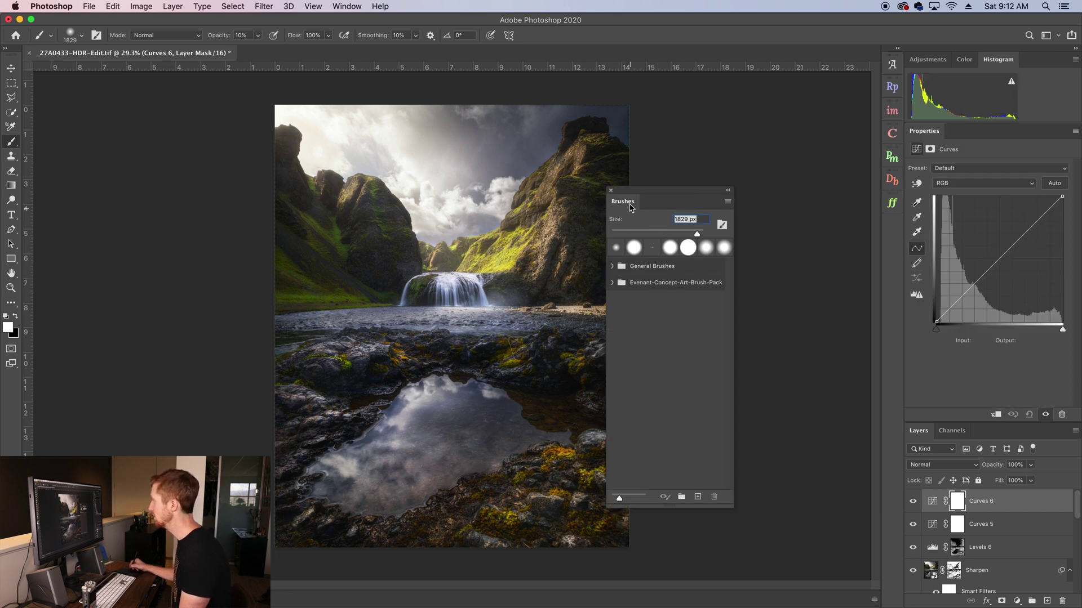
{"action": "mouse_move", "coordinate": [630, 207]}
{"action": "left_mouse_down"}
{"action": "mouse_move", "coordinate": [598, 194]}
{"action": "mouse_move", "coordinate": [554, 201]}
{"action": "mouse_move", "coordinate": [599, 243]}
{"action": "mouse_move", "coordinate": [918, 85]}
{"action": "mouse_move", "coordinate": [1033, 59]}
{"action": "left_mouse_up"}
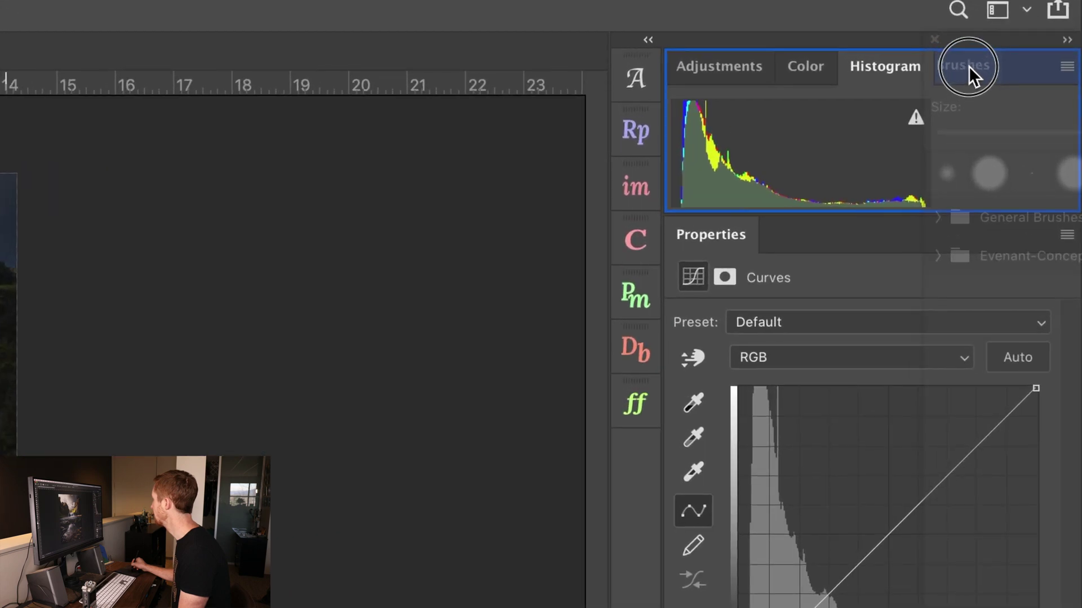
{"action": "left_click_drag", "start_coordinate": [969, 66], "coordinate": [968, 66]}
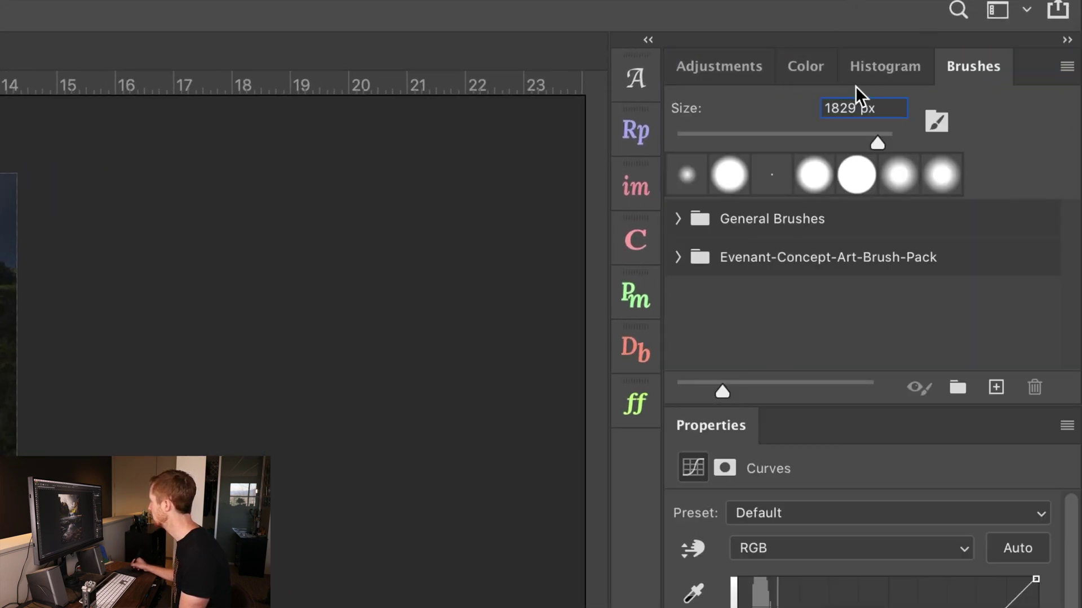
Close the Brushes tab from its context menu, leaving Adjustments, Color and Histogram tabs
{"action": "left_click", "coordinate": [736, 72]}
{"action": "left_click", "coordinate": [918, 70]}
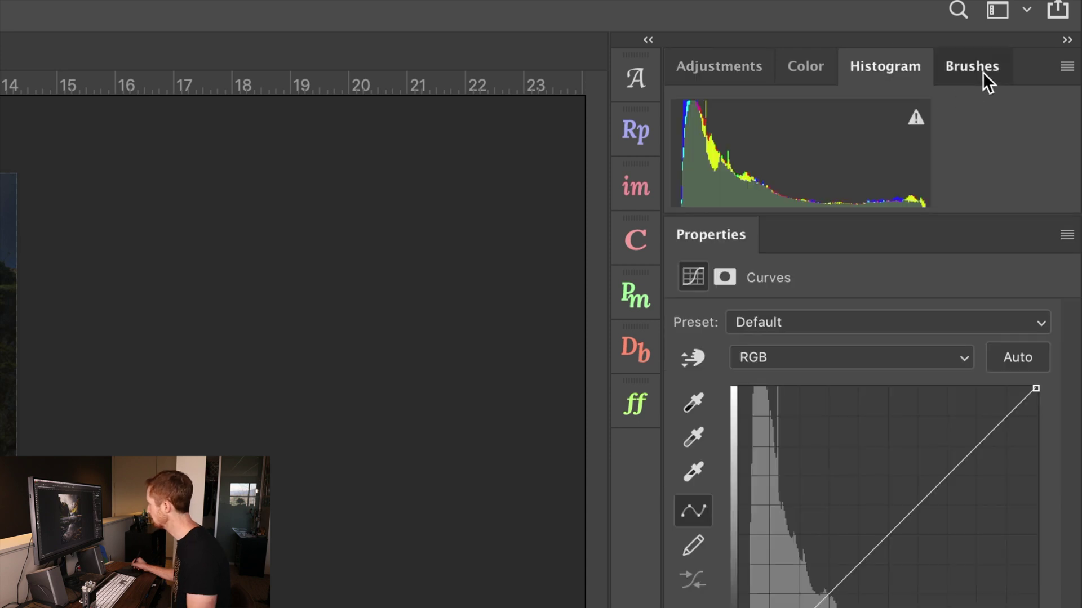
{"action": "left_click", "coordinate": [981, 72]}
{"action": "right_click", "coordinate": [968, 75]}
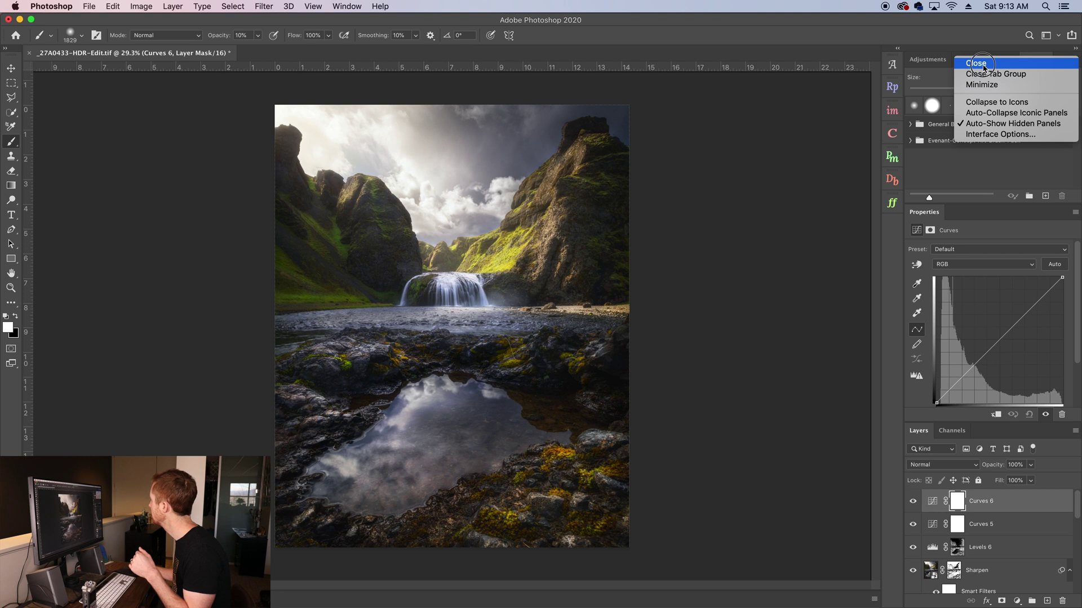
{"action": "left_click", "coordinate": [976, 63]}
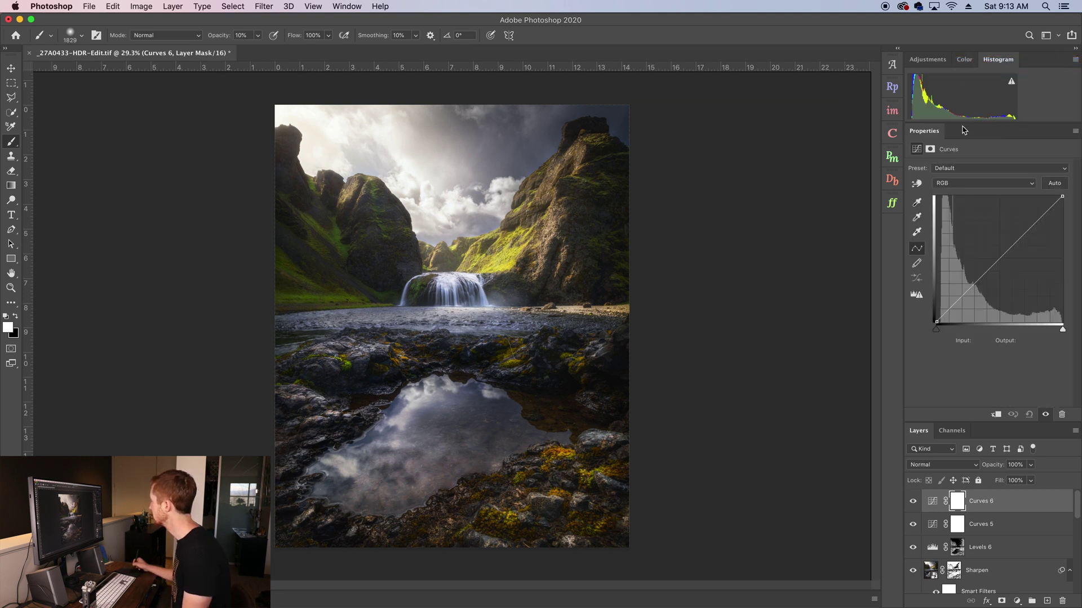
Select Curves 6 and add a new empty Layer 20 above it
{"action": "left_click", "coordinate": [928, 60]}
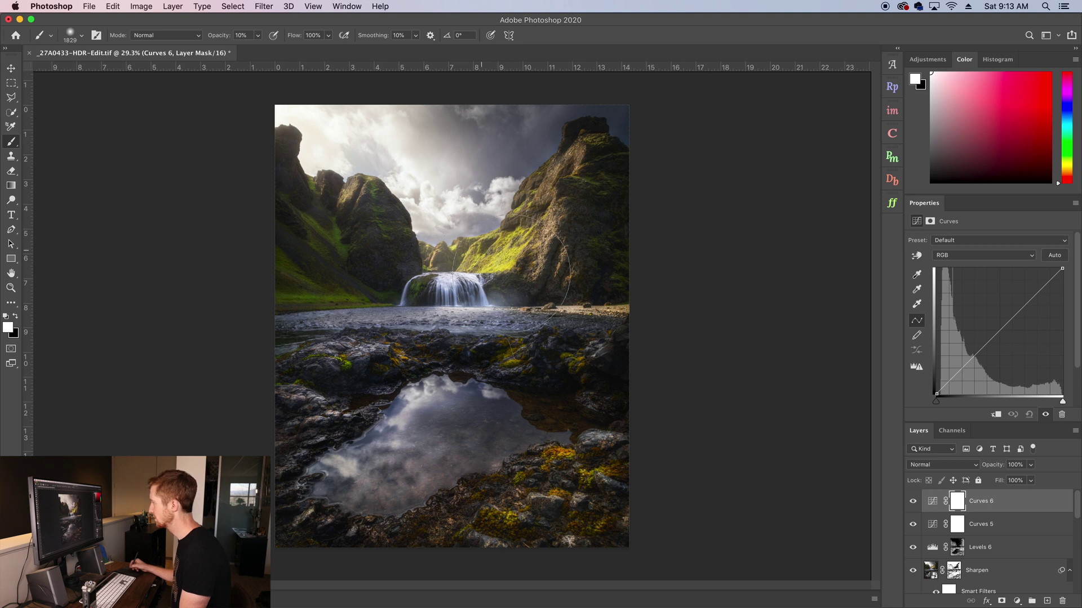
{"action": "left_click", "coordinate": [1035, 531]}
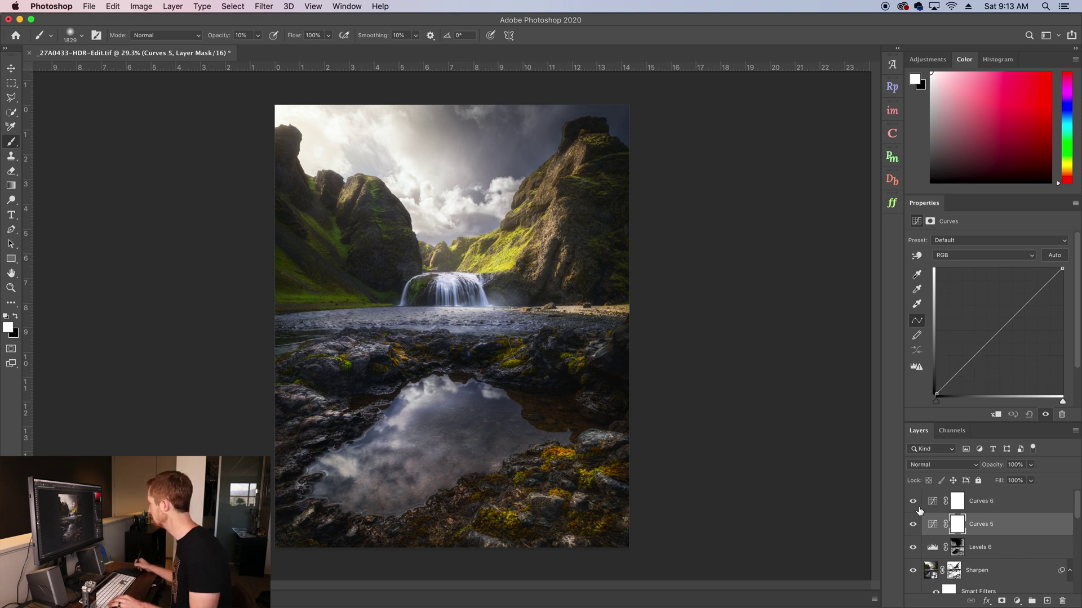
{"action": "left_click", "coordinate": [1023, 552]}
{"action": "left_click", "coordinate": [1017, 500]}
{"action": "key", "text": "super+shift+alt+n"}
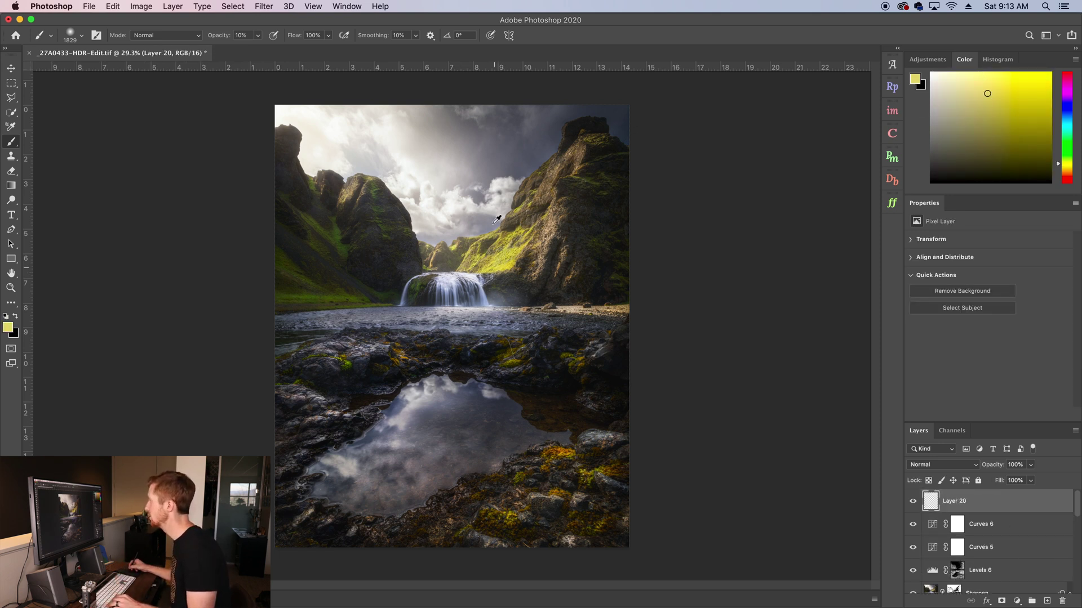
Sample the sky, then set a yellow-green foreground colour from the sunlit grass
{"action": "left_click", "coordinate": [511, 164], "text": "alt"}
{"action": "left_click", "coordinate": [504, 261], "text": "alt"}
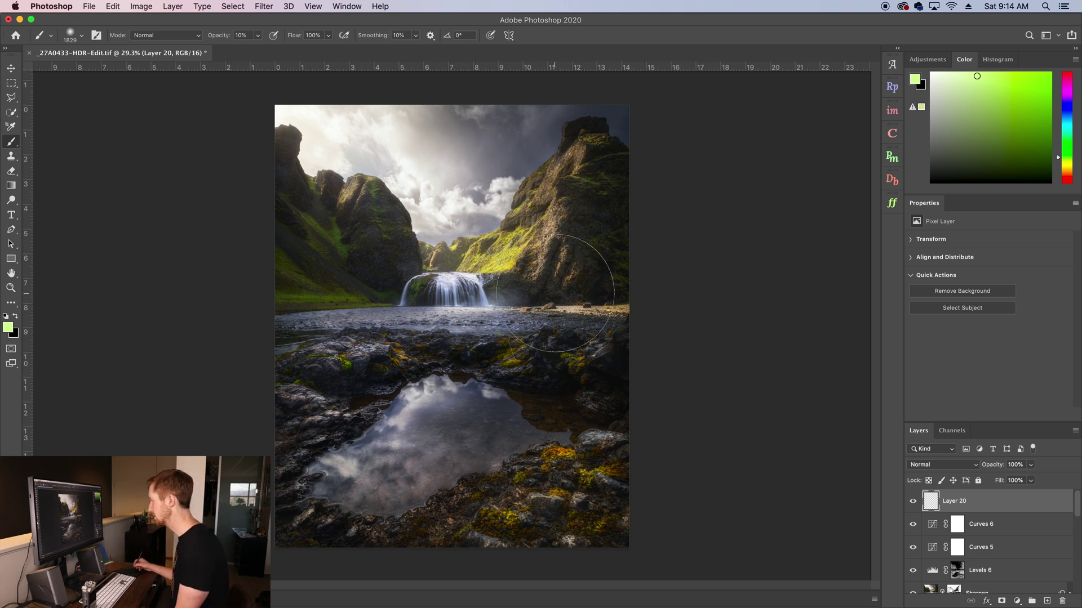
{"action": "left_click", "coordinate": [992, 61]}
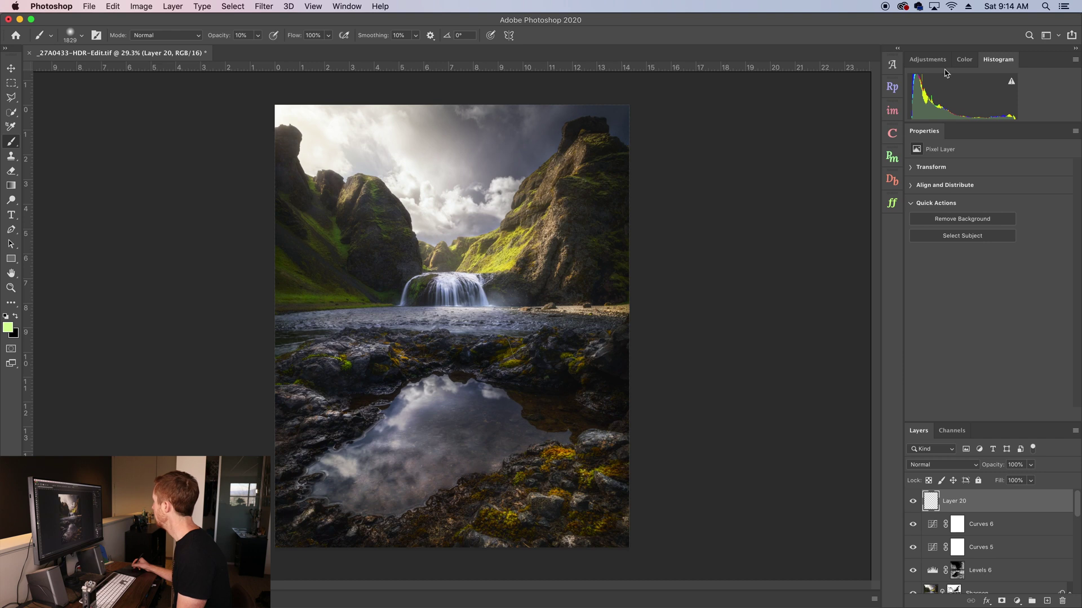
Add Curves 7 and a 25% Warming Filter (85) Photo Filter 1 above Layer 20
{"action": "left_click", "coordinate": [941, 58]}
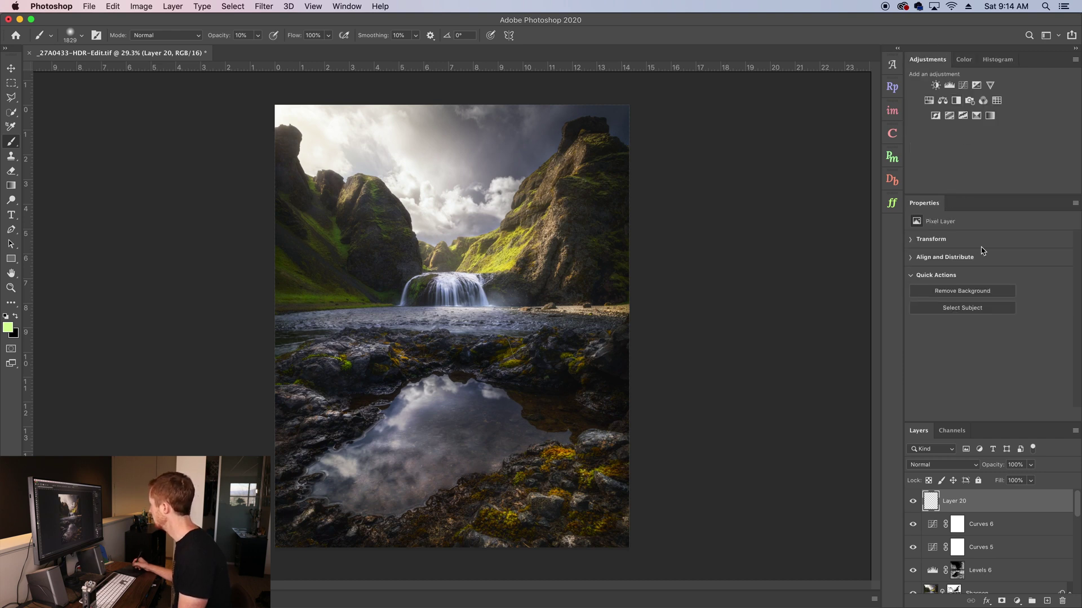
{"action": "left_click", "coordinate": [968, 90]}
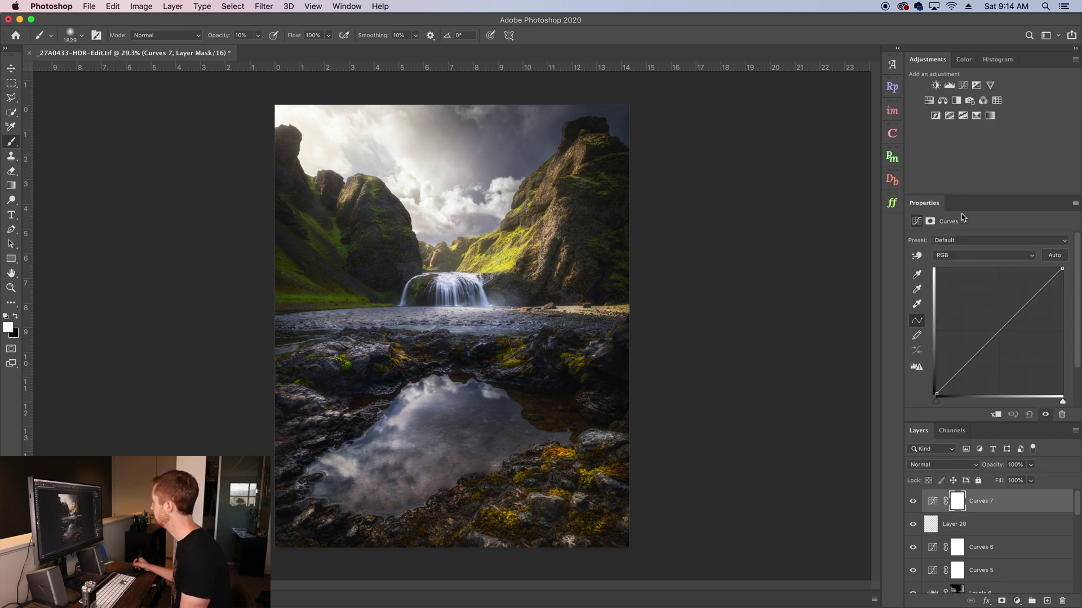
{"action": "left_click_drag", "start_coordinate": [924, 203], "coordinate": [633, 239]}
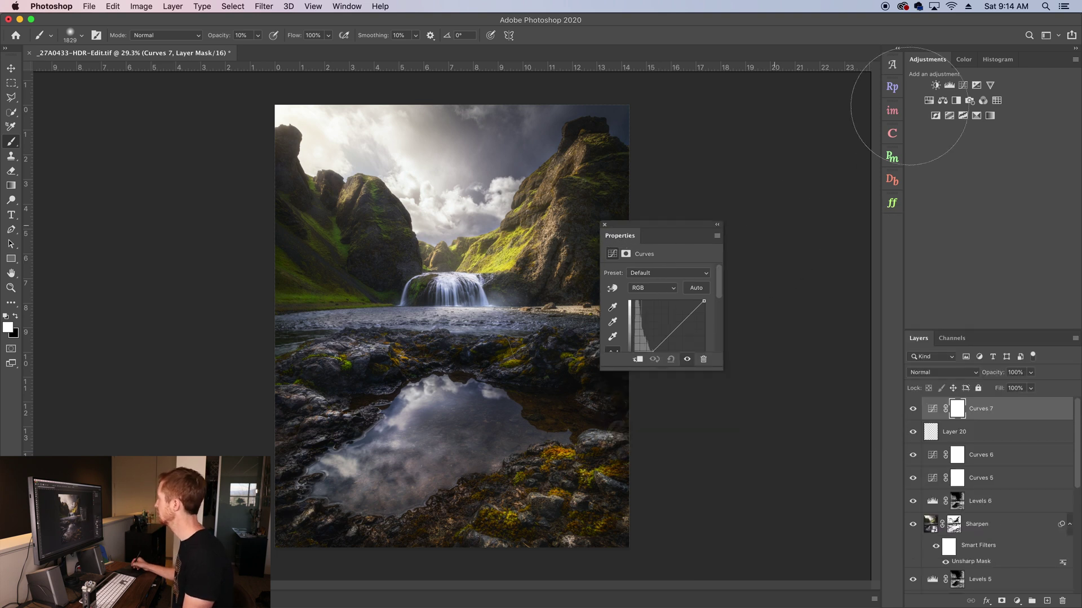
{"action": "left_click", "coordinate": [970, 102]}
Dock Properties back above Layers, add default Curves 8, and enlarge Properties to show its graph
{"action": "left_click_drag", "start_coordinate": [615, 228], "coordinate": [714, 212]}
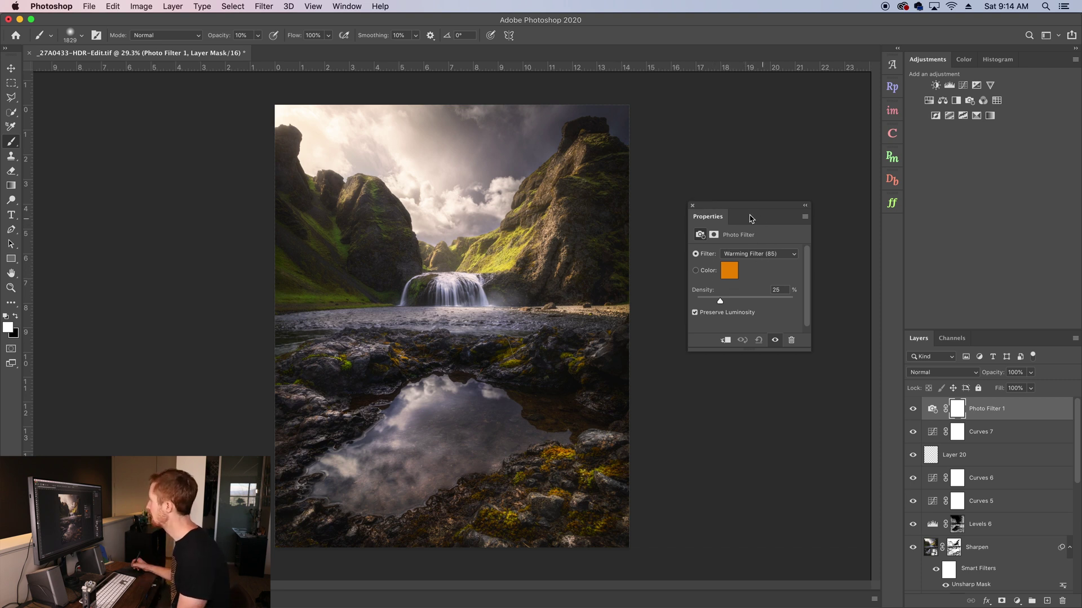
{"action": "left_click_drag", "start_coordinate": [728, 208], "coordinate": [969, 332]}
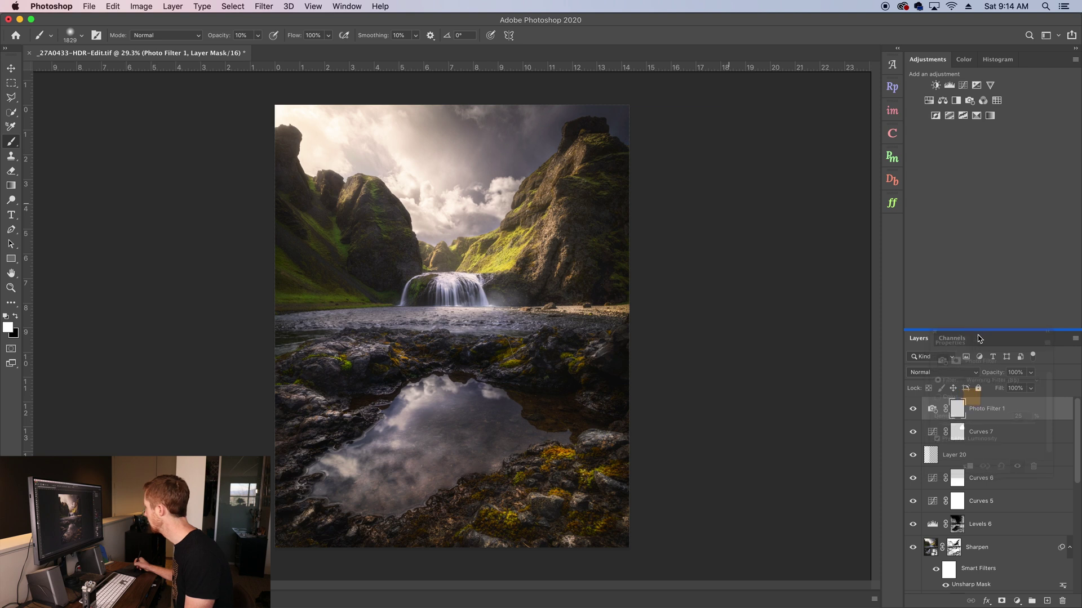
{"action": "left_click_drag", "start_coordinate": [979, 338], "coordinate": [978, 340]}
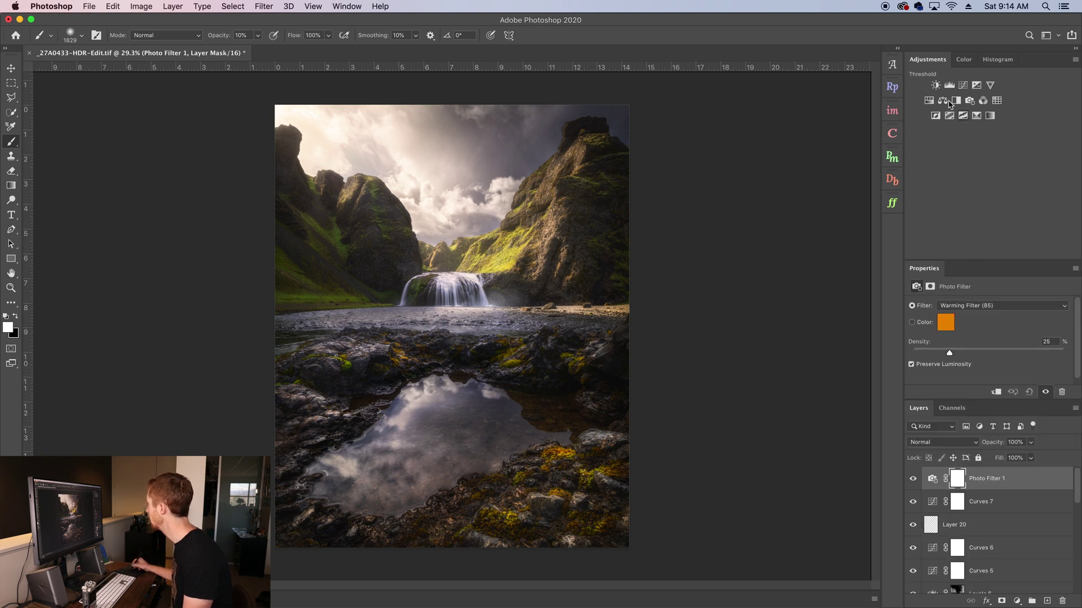
{"action": "left_click", "coordinate": [962, 89]}
{"action": "left_click_drag", "start_coordinate": [977, 259], "coordinate": [986, 169]}
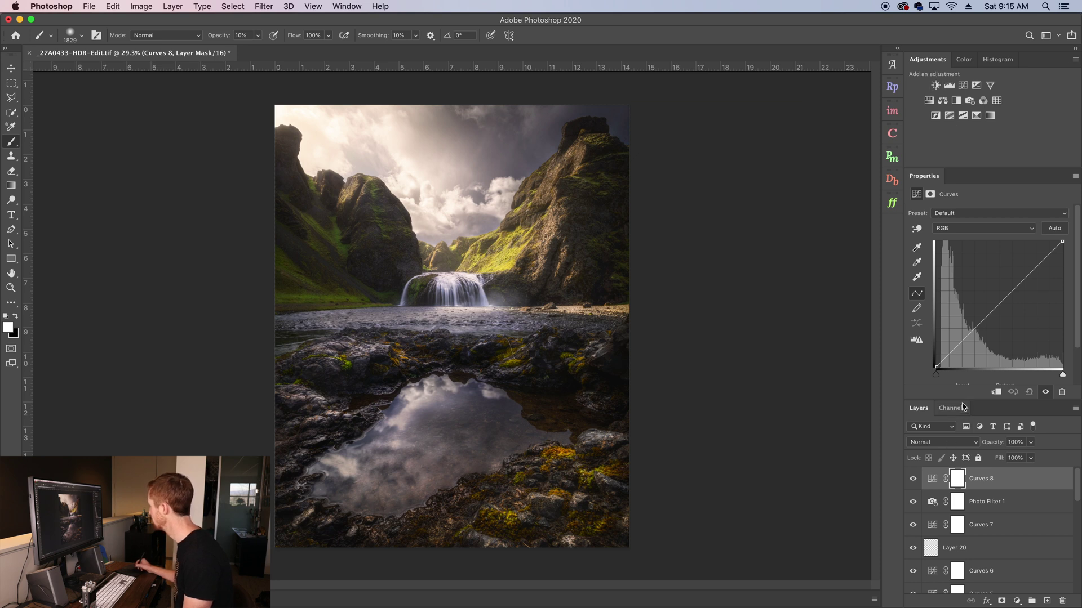
Lower the Properties–Layers divider slightly to reveal the Curves Input and Output readouts
{"action": "left_click_drag", "start_coordinate": [961, 400], "coordinate": [961, 407]}
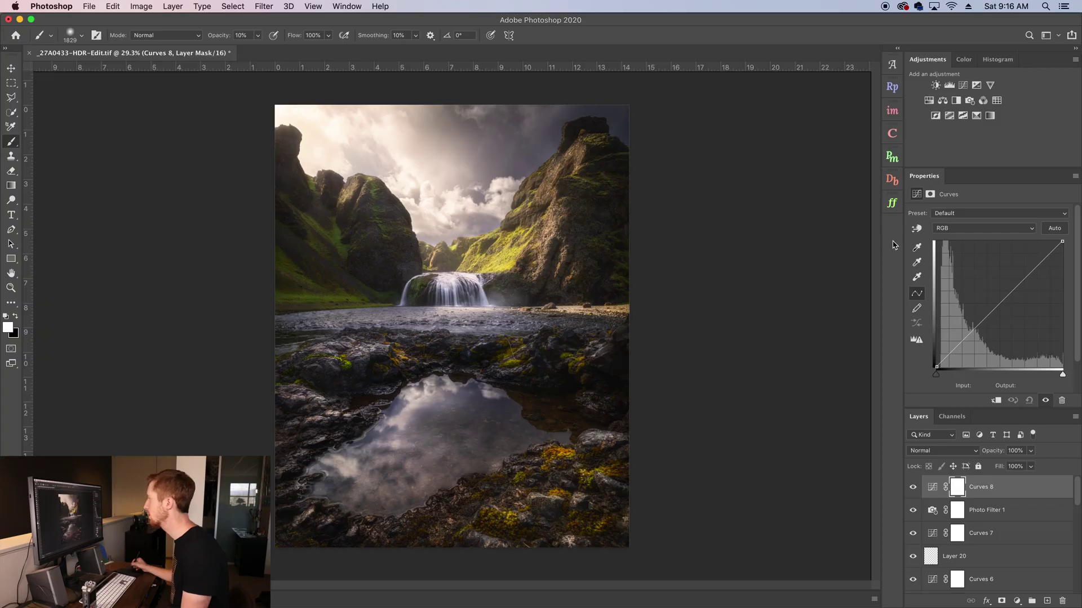
Show the Brushes panel via Window > Brushes and dock it into the collapsed icon strip
{"action": "left_click", "coordinate": [350, 9]}
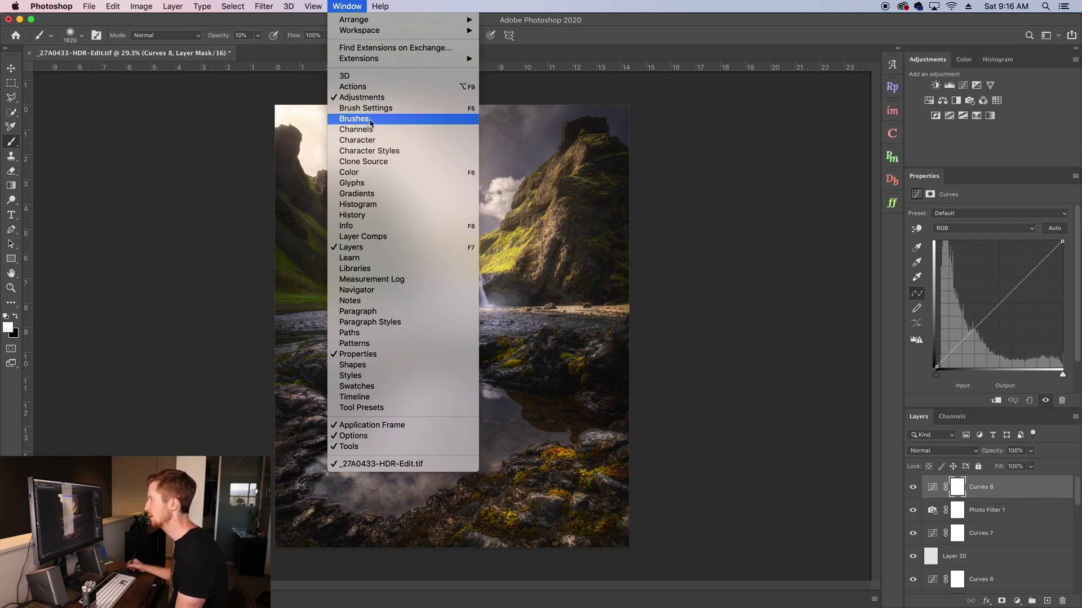
{"action": "left_click", "coordinate": [370, 120]}
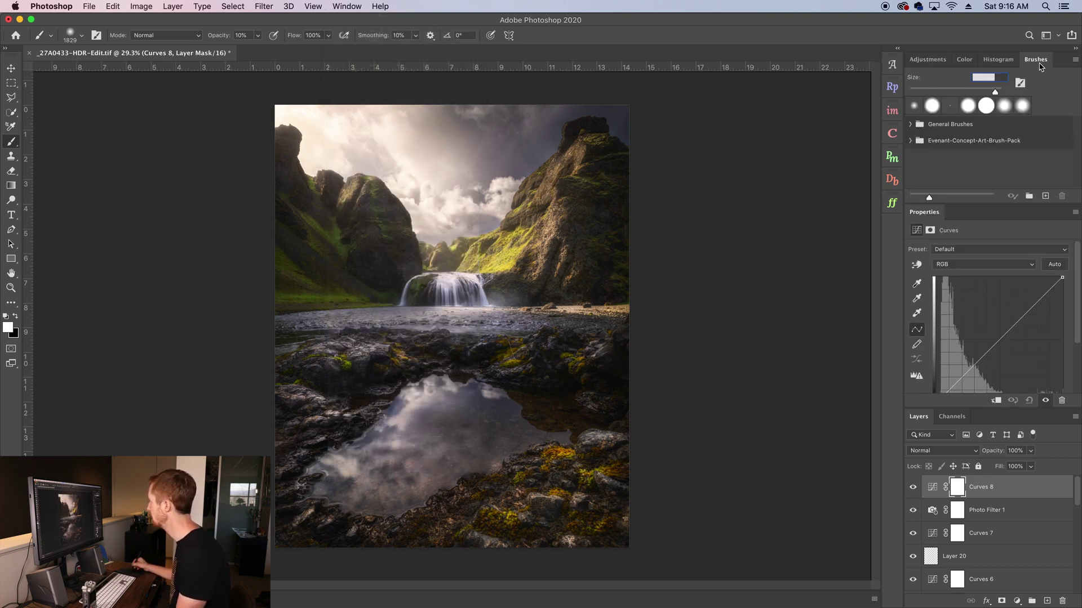
{"action": "mouse_move", "coordinate": [1039, 66]}
{"action": "left_mouse_down"}
{"action": "mouse_move", "coordinate": [992, 141]}
{"action": "mouse_move", "coordinate": [845, 239]}
{"action": "mouse_move", "coordinate": [896, 231]}
{"action": "left_mouse_up"}
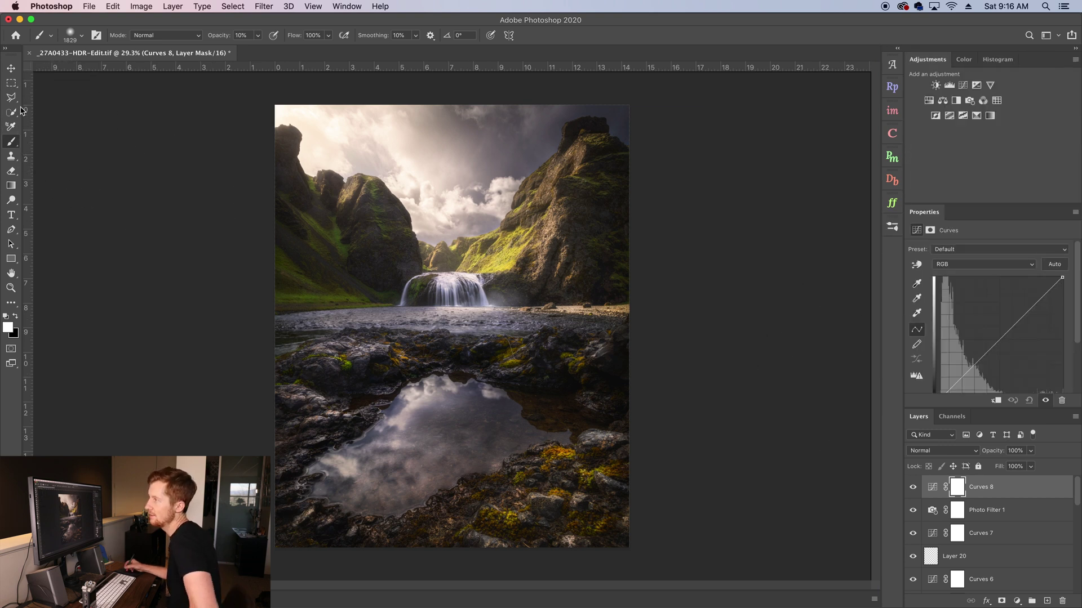